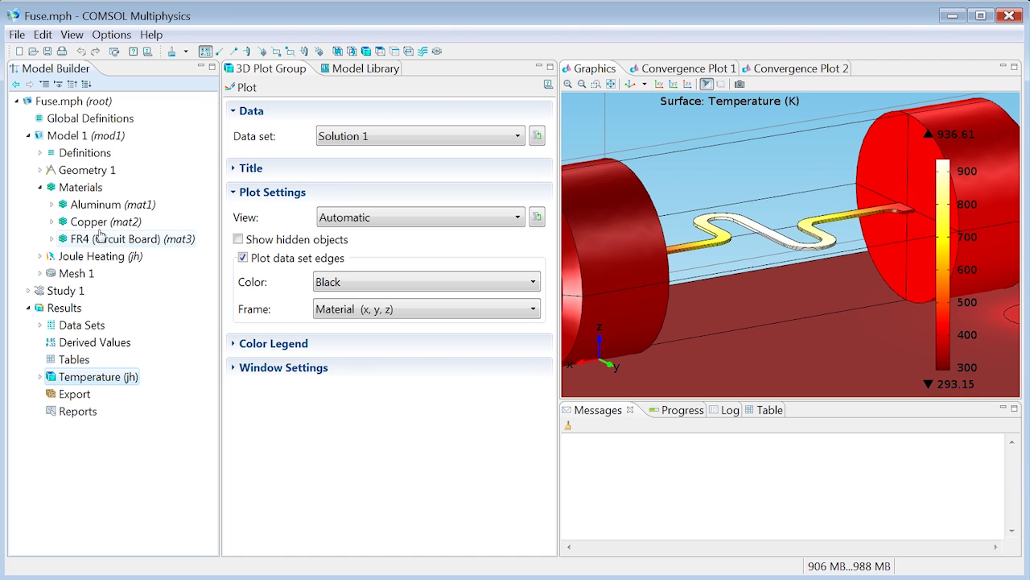
Review Aluminum (mat1): its domains and constant properties such as 3.774e7 S/m conductivity.
left_click(97, 208)
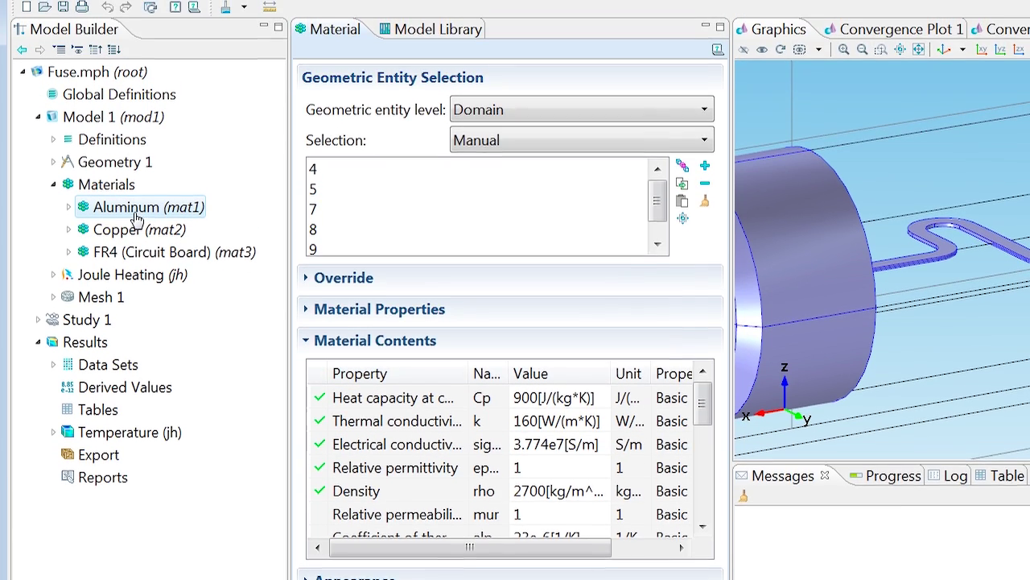
Add Aluminum from Material Library > Elements to the model as mat4.
left_click(106, 74)
right_click(139, 213)
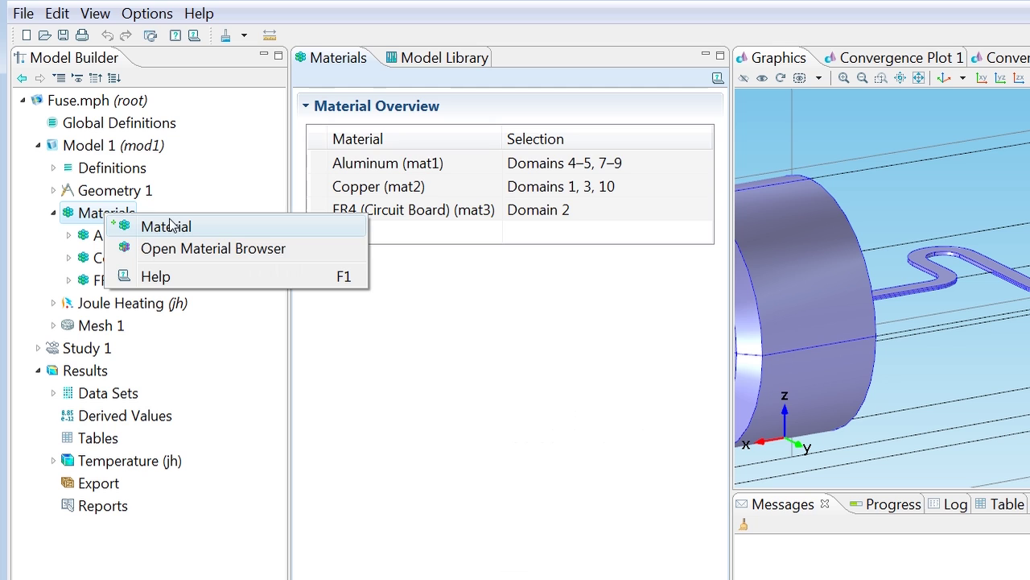
left_click(203, 249)
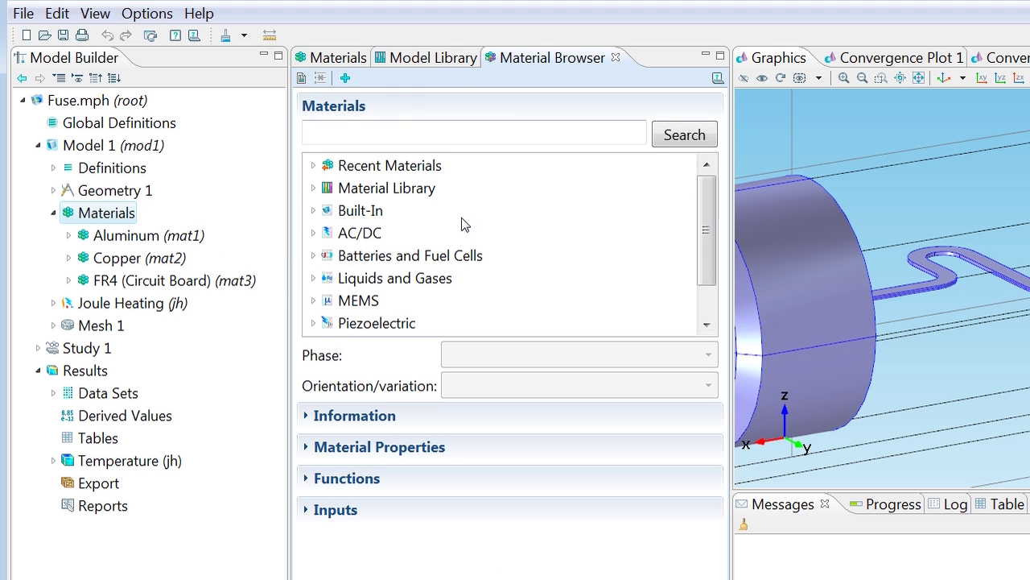
left_click(319, 189)
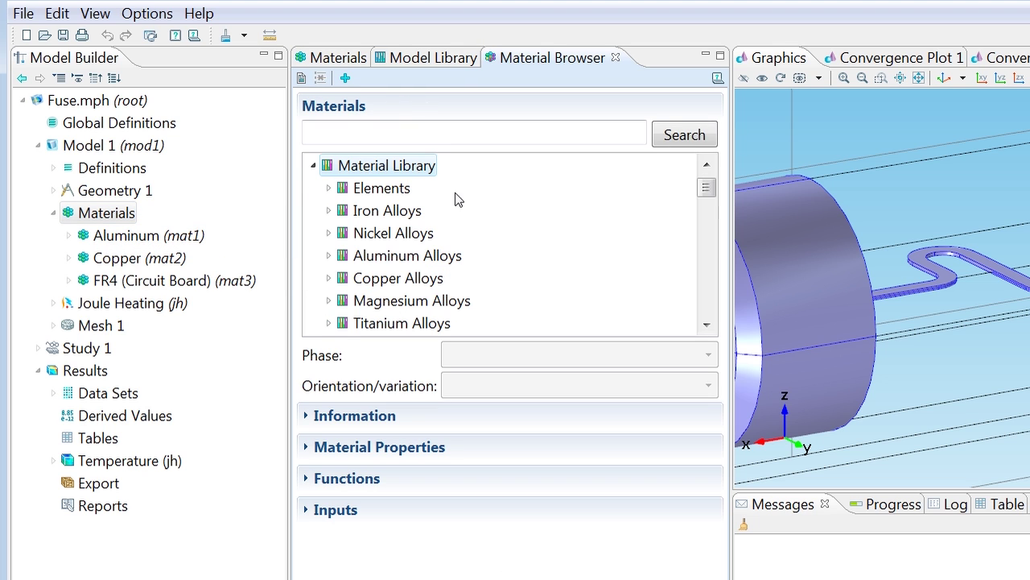
left_click(328, 188)
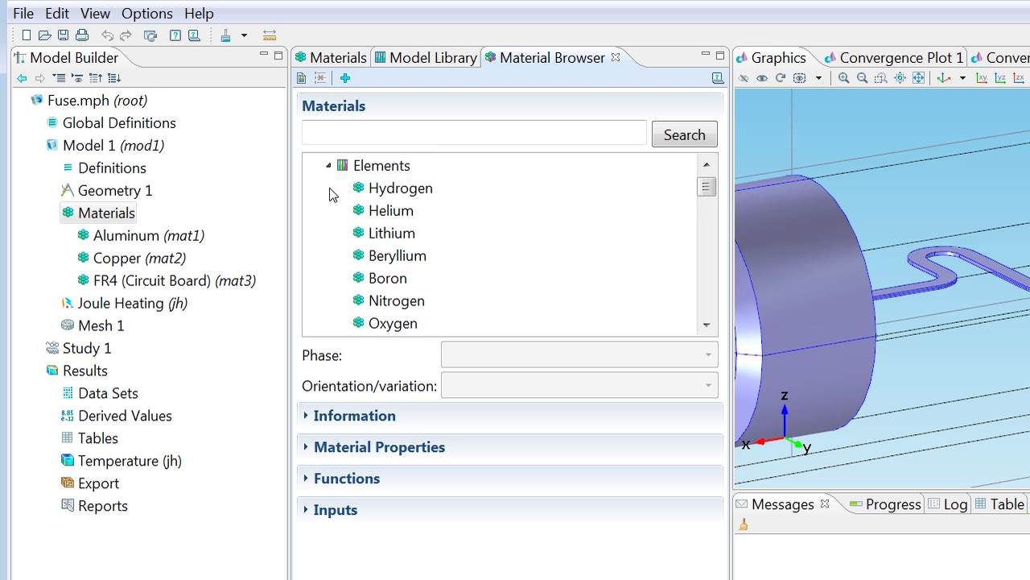
scroll(426, 242, "down", 1)
scroll(425, 247, "down", 1)
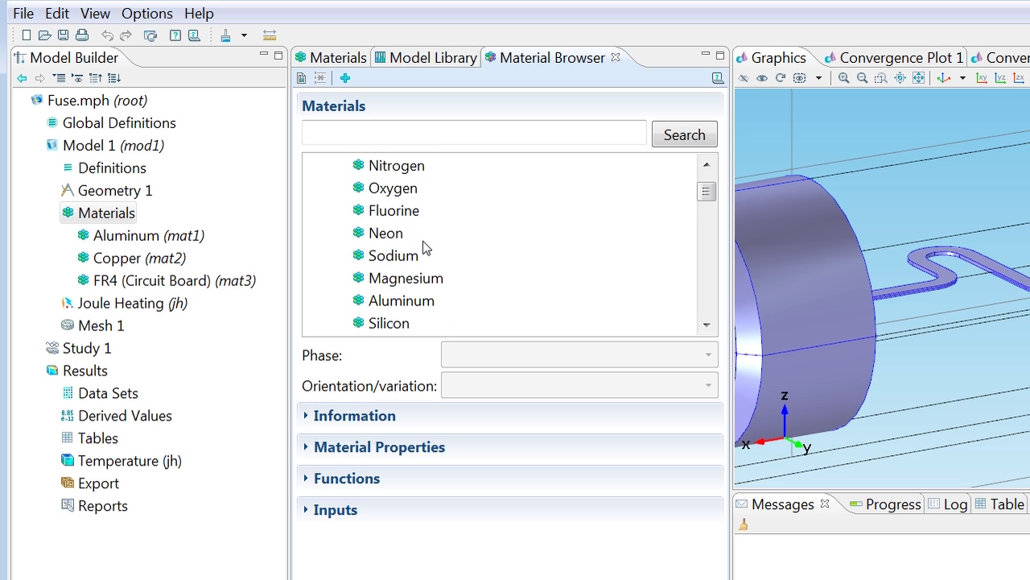
scroll(426, 247, "down", 1)
left_click(400, 234)
right_click(403, 235)
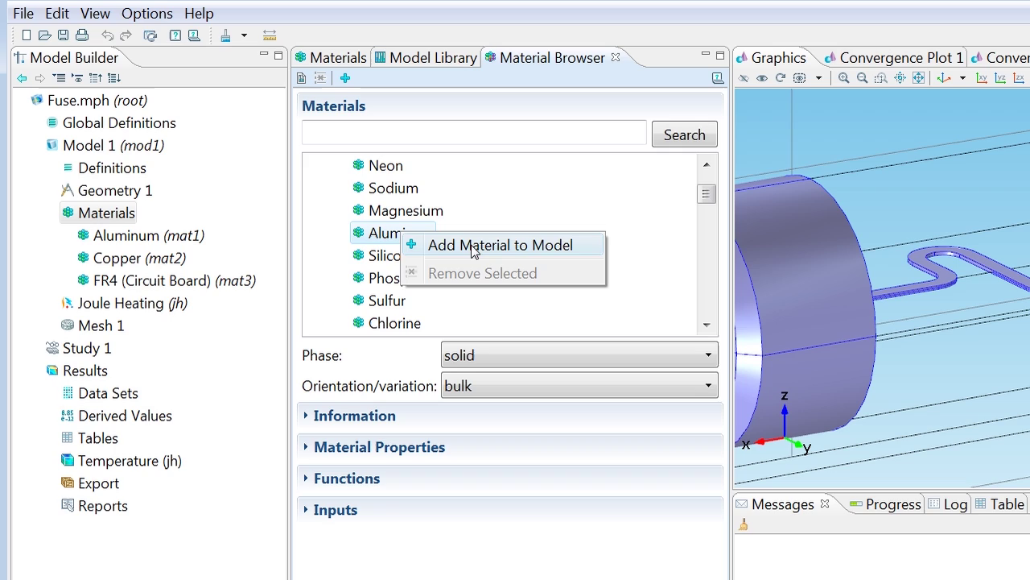
left_click(473, 248)
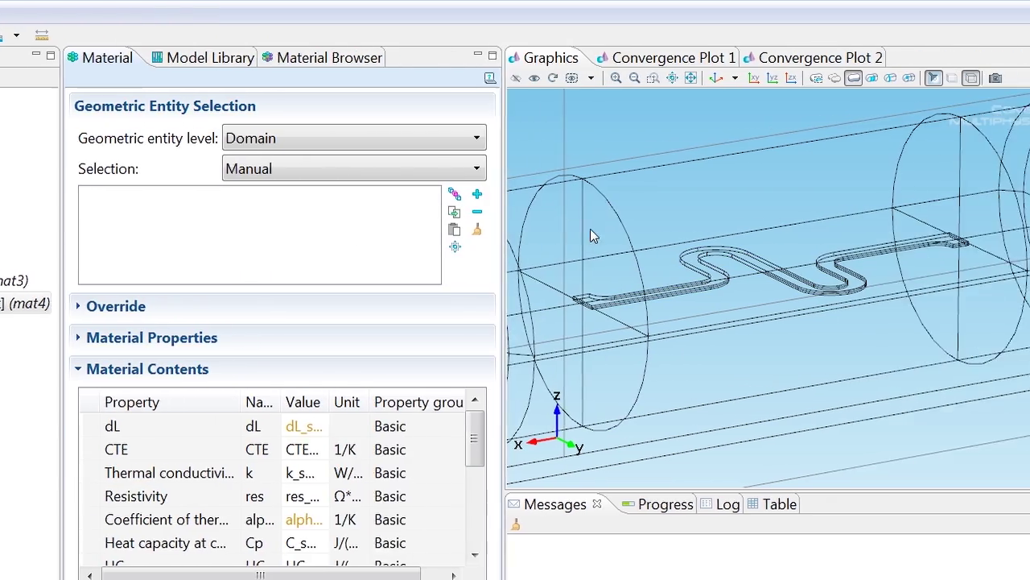
Assign mat4 to both pipes, both end caps and the serpentine fuse channel (domains 4, 5, 7, 8, 9).
scroll(590, 231, "down", 4)
left_click_drag(753, 299, 579, 282)
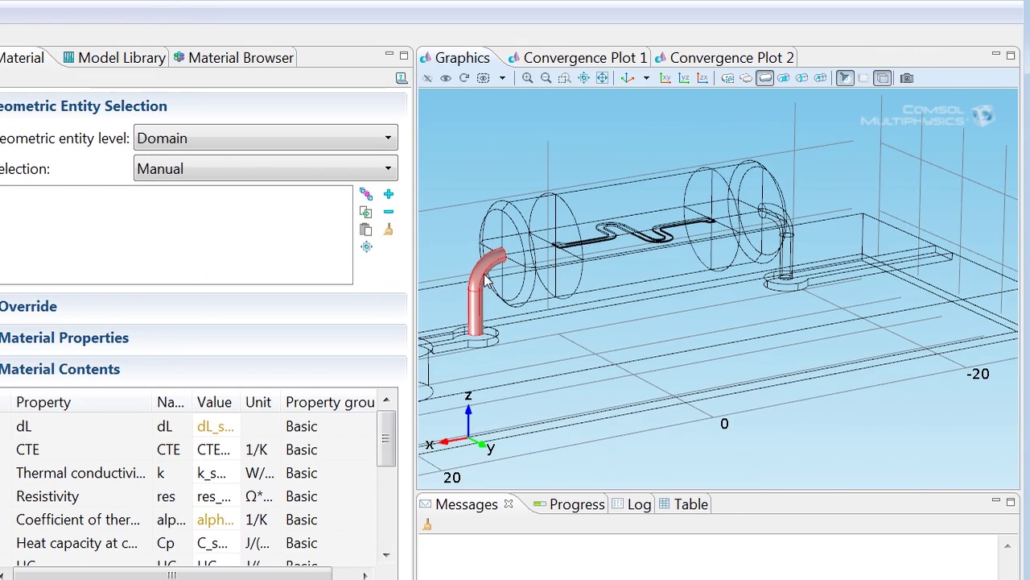
left_click(485, 277)
left_click(548, 230)
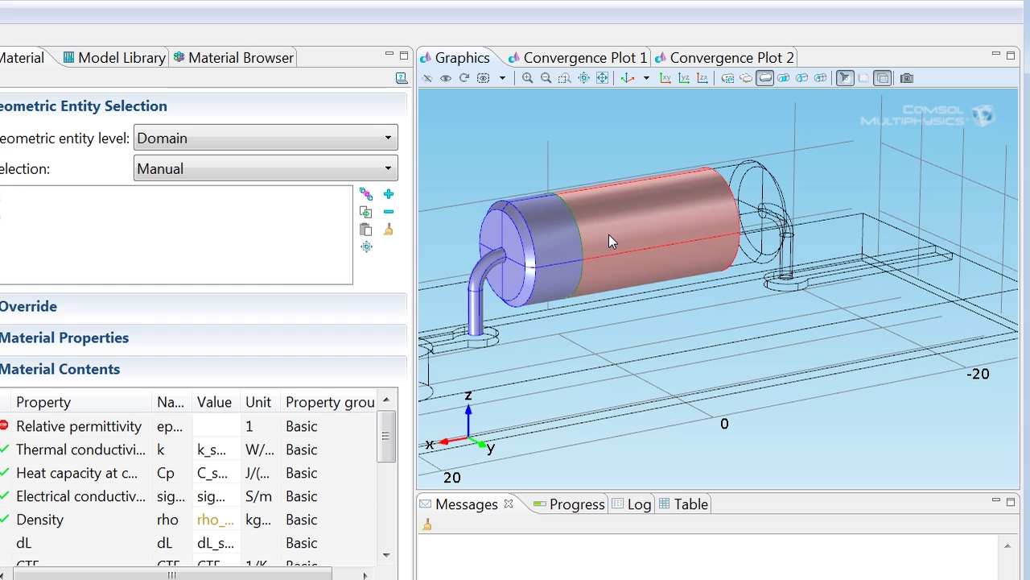
left_click(609, 235)
left_click(615, 239)
left_click(749, 207)
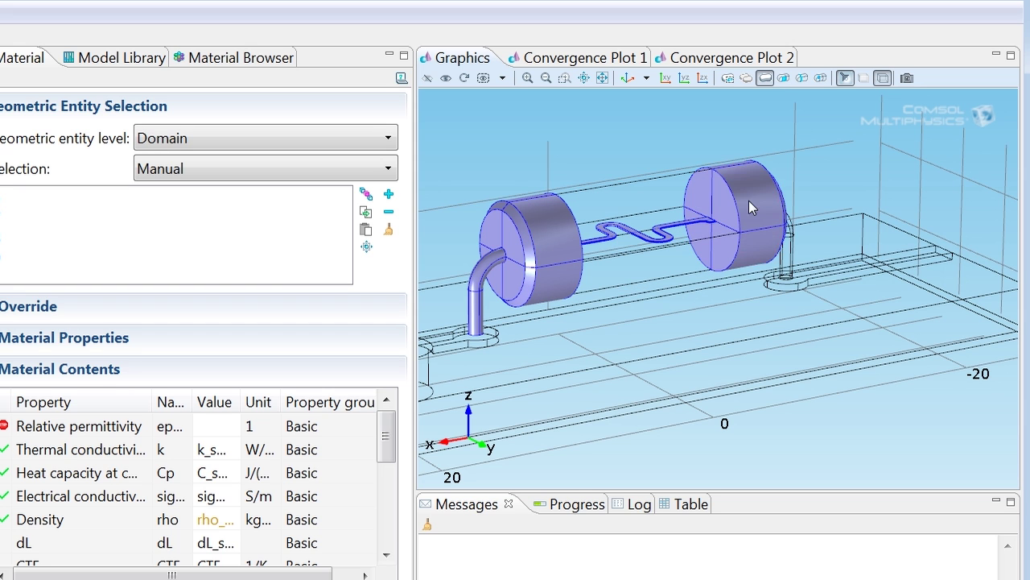
left_click_drag(749, 207, 809, 240)
left_click(812, 243)
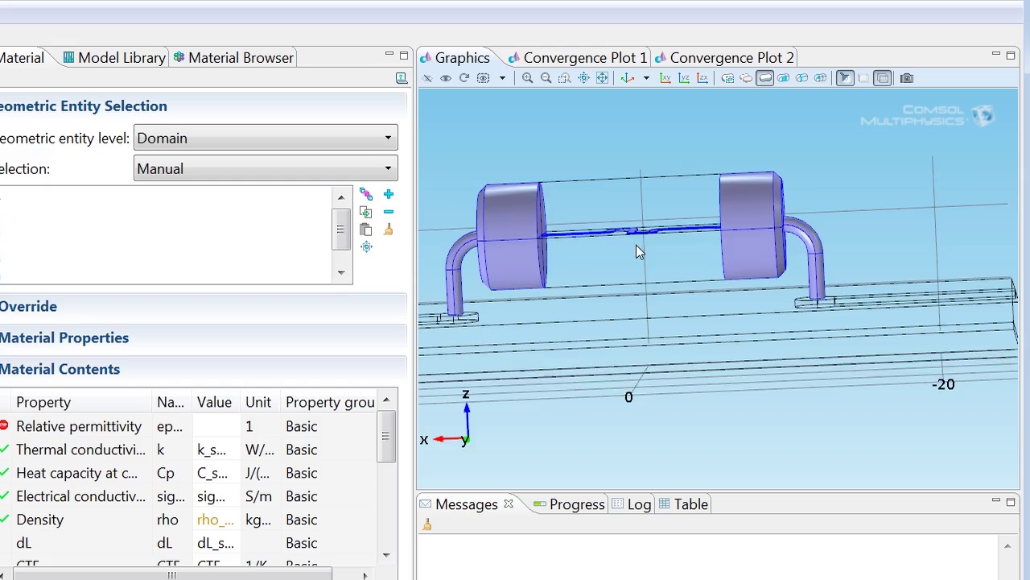
left_click_drag(636, 245, 621, 274)
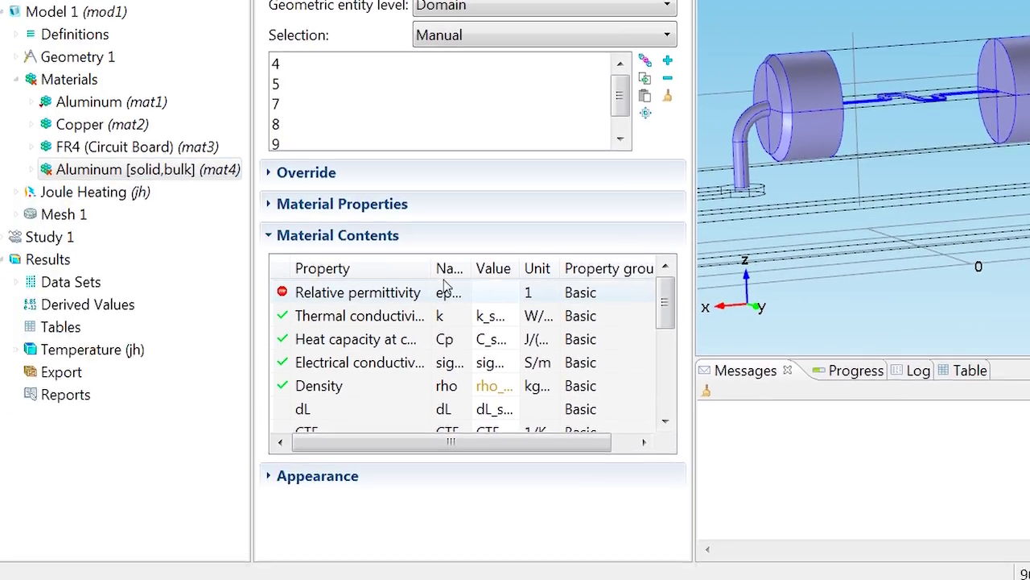
left_click_drag(520, 266, 587, 266)
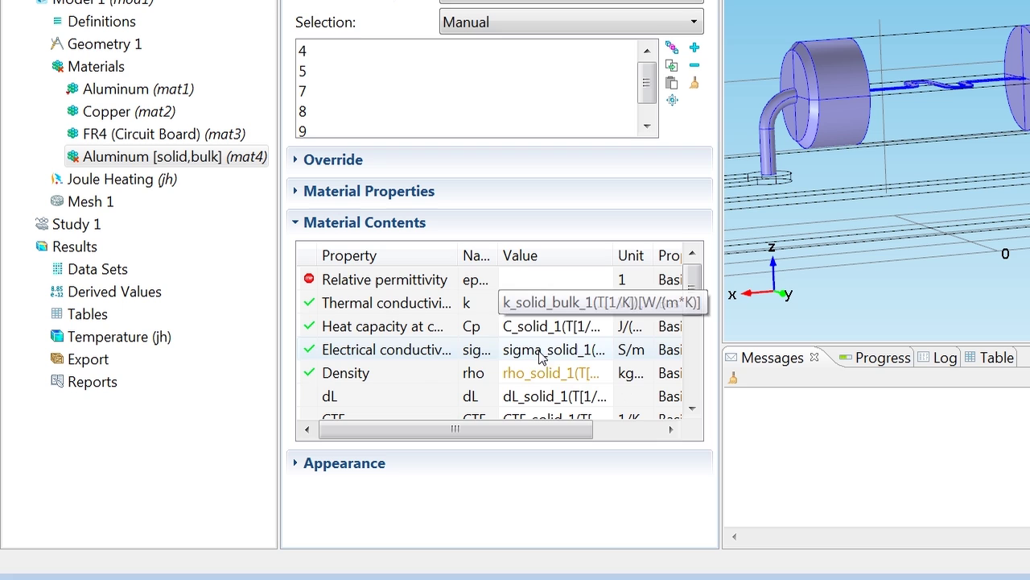
Delete the 1.0, 20.0 and 50.0 intervals from mat4's sigma_solid_1 function, keeping 200–933 K.
left_click(58, 156)
left_click(73, 178)
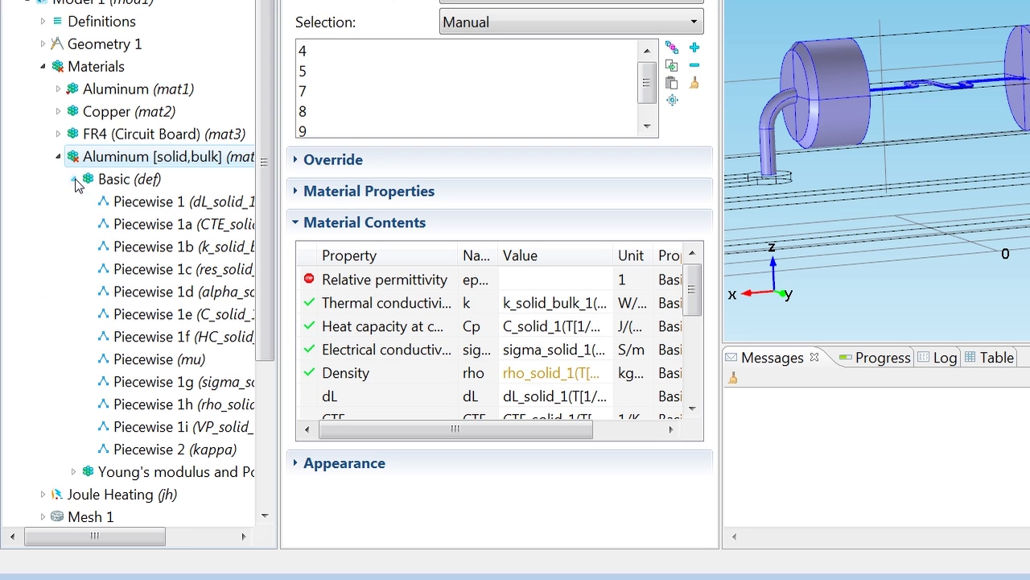
left_click(157, 383)
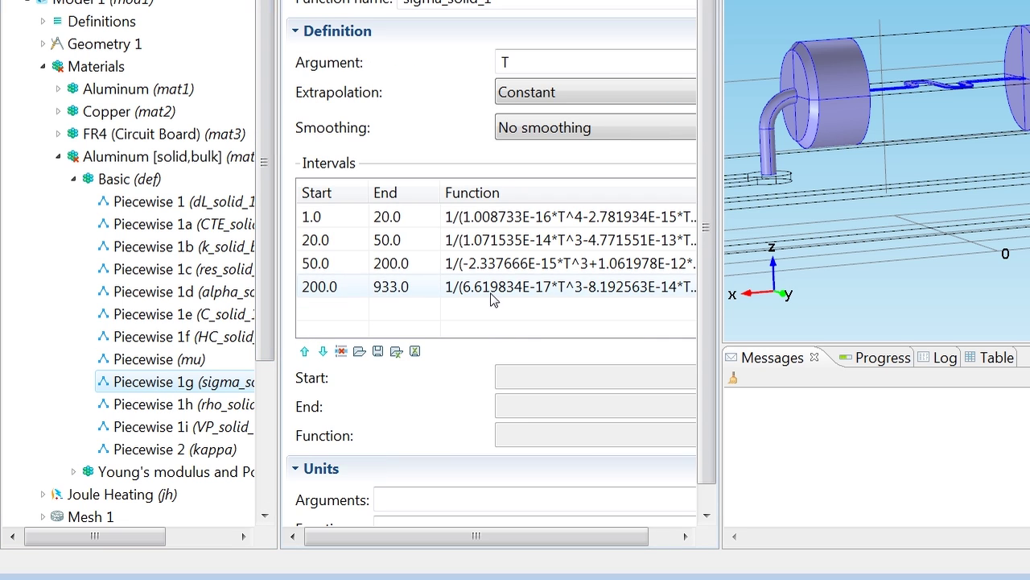
left_click(326, 217)
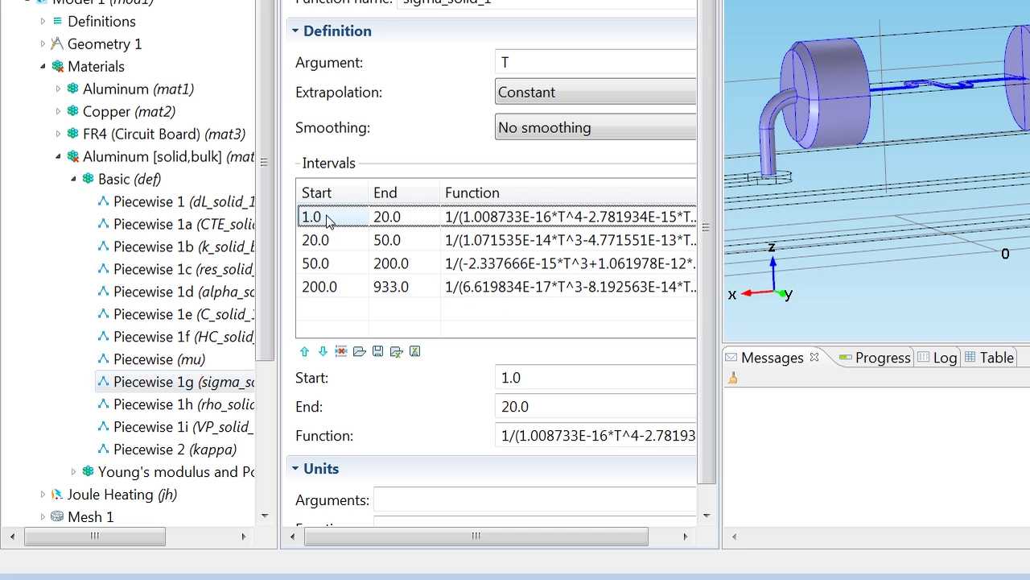
left_click(341, 352)
left_click(341, 352)
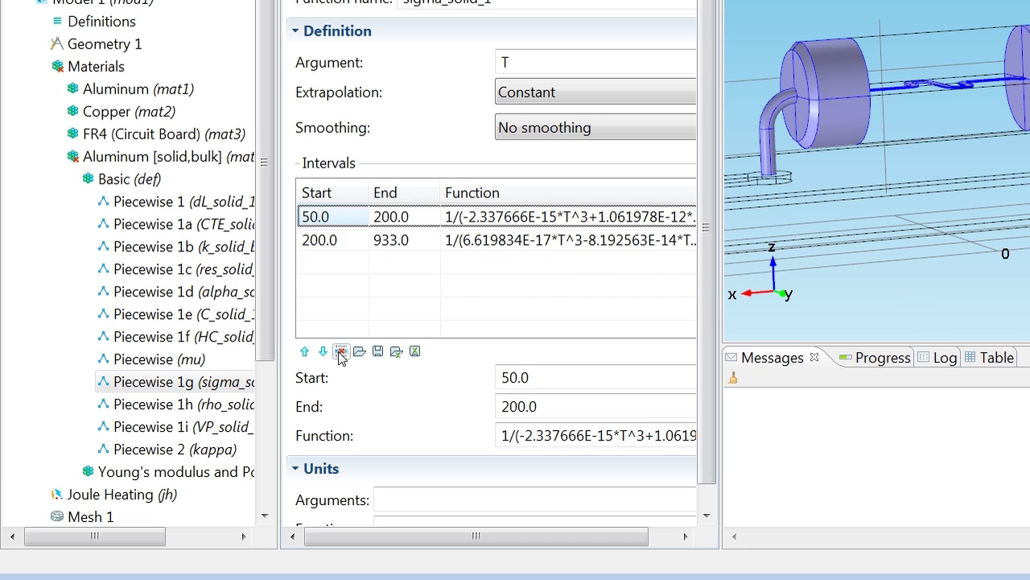
left_click(341, 352)
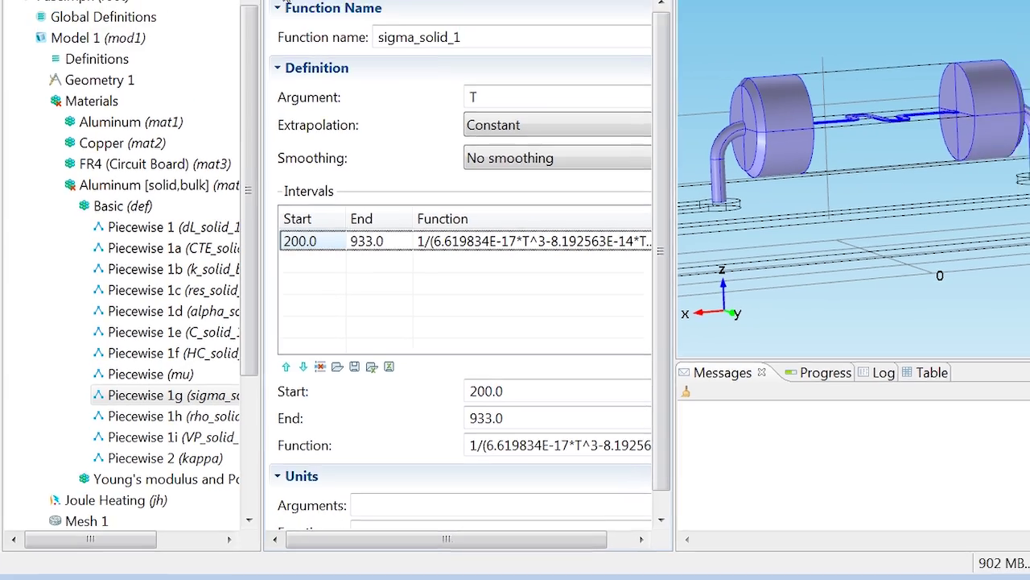
Plot sigma_solid_1(T), showing conductivity falling from about 6e7 to 1e7 over 200–933 K.
left_click(256, 86)
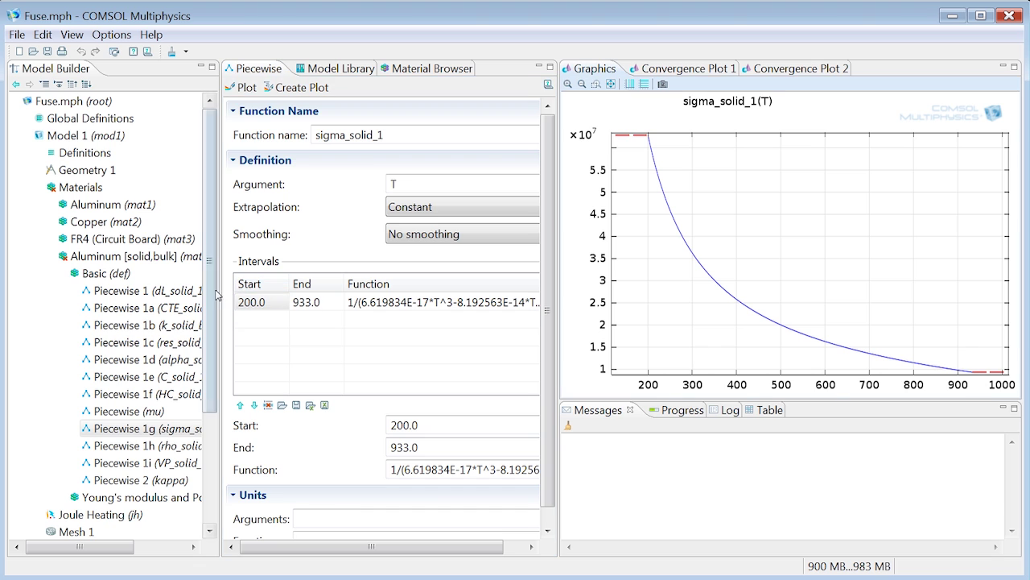
Change the Joule Heating Terminal 1 current from 15 A to 9 A.
left_click_drag(214, 296, 204, 403)
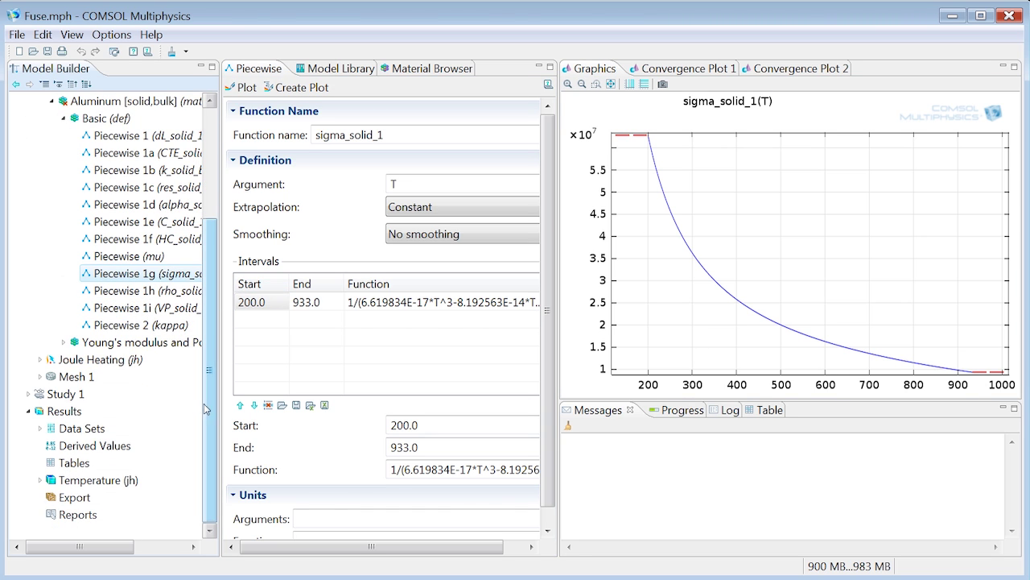
left_click(40, 359)
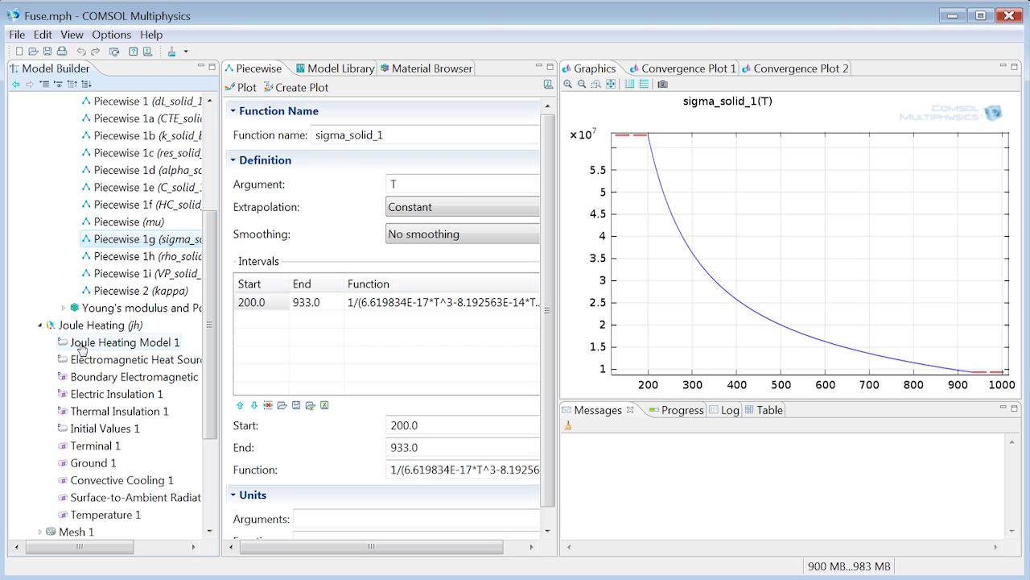
left_click(101, 447)
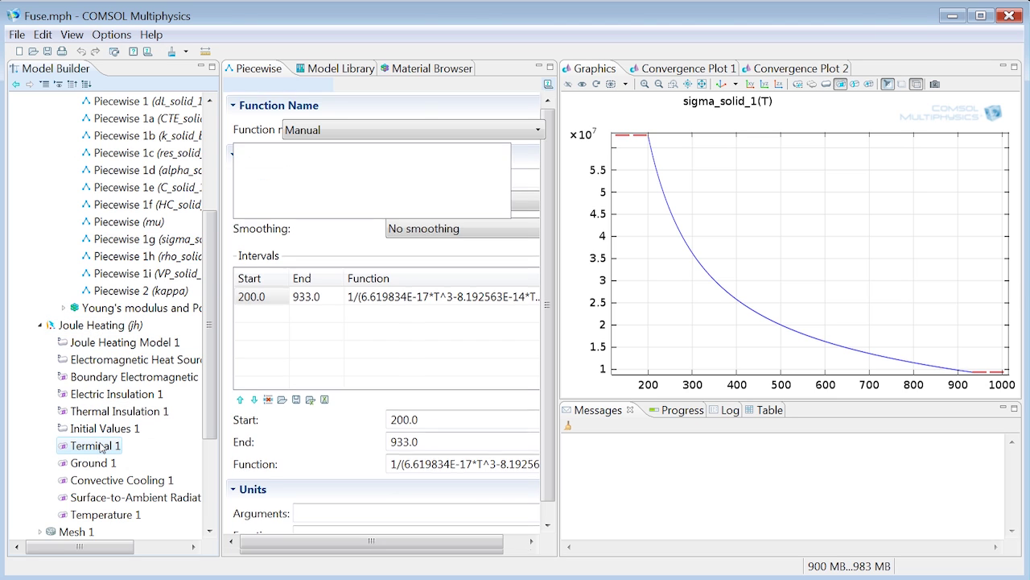
left_click(289, 407)
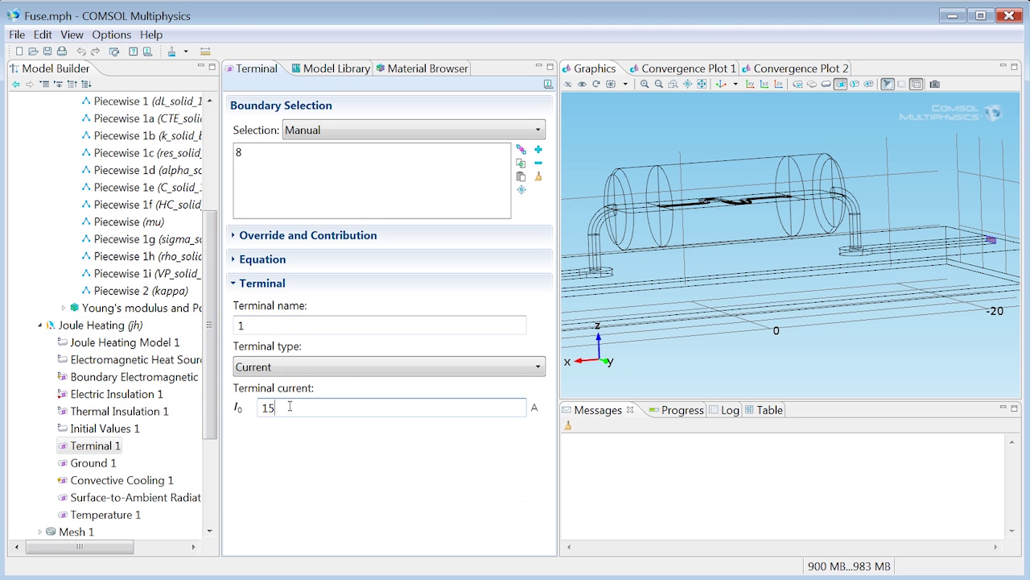
double_click(290, 406)
type("9")
Select Study 1 to display its settings.
left_click_drag(210, 423, 209, 487)
left_click(68, 430)
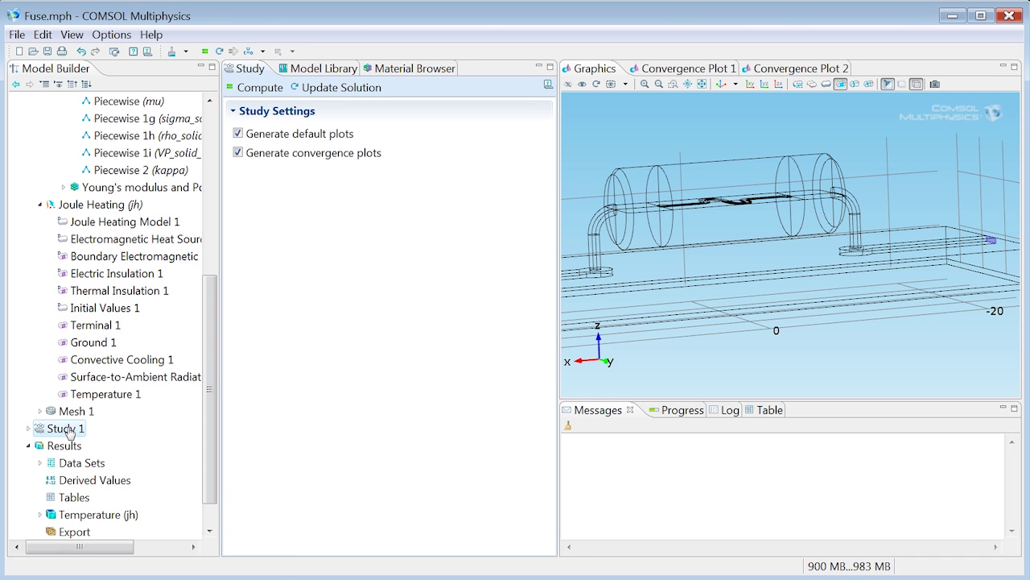
right_click(69, 431)
Compute Study 1 and rotate the new temperature plot, which ranges 293.15–896.03 K.
left_click(112, 439)
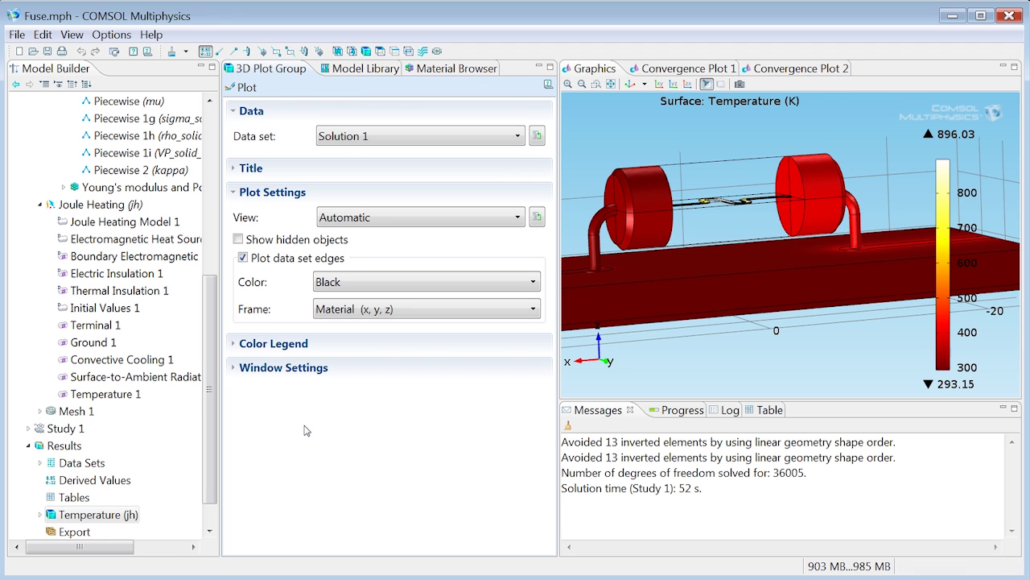
left_click_drag(610, 272, 658, 280)
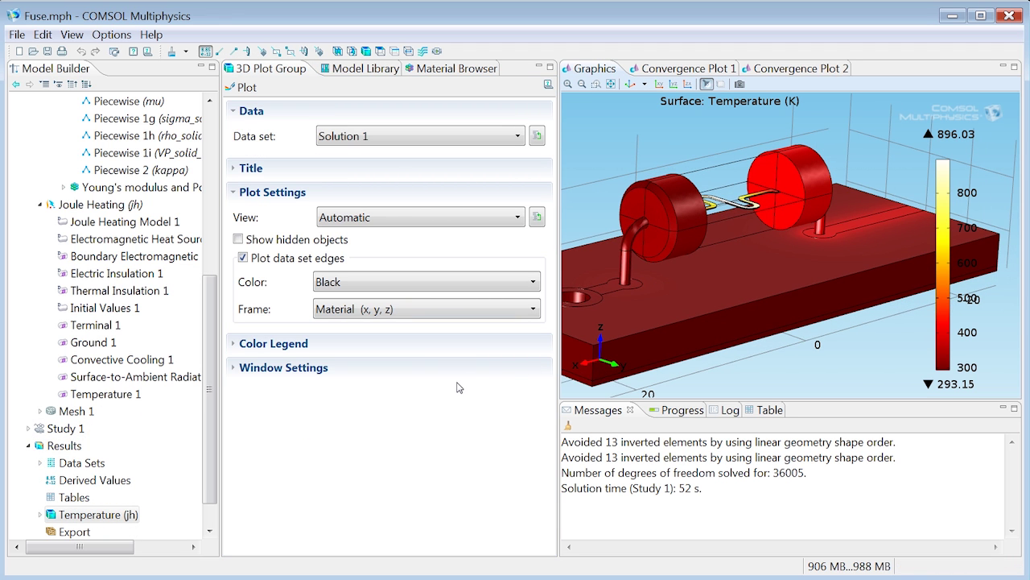